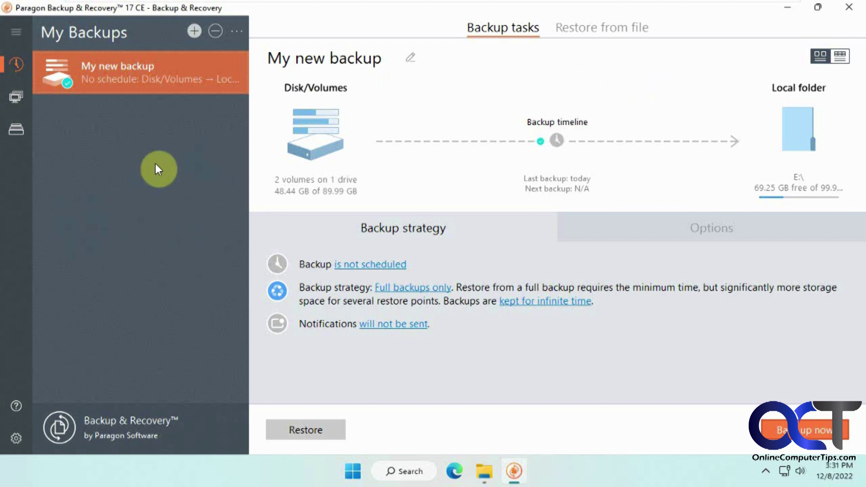
- Add a new, empty backup task, 'My new backup (1)', under My Backups
{"action": "left_click", "coordinate": [191, 33]}
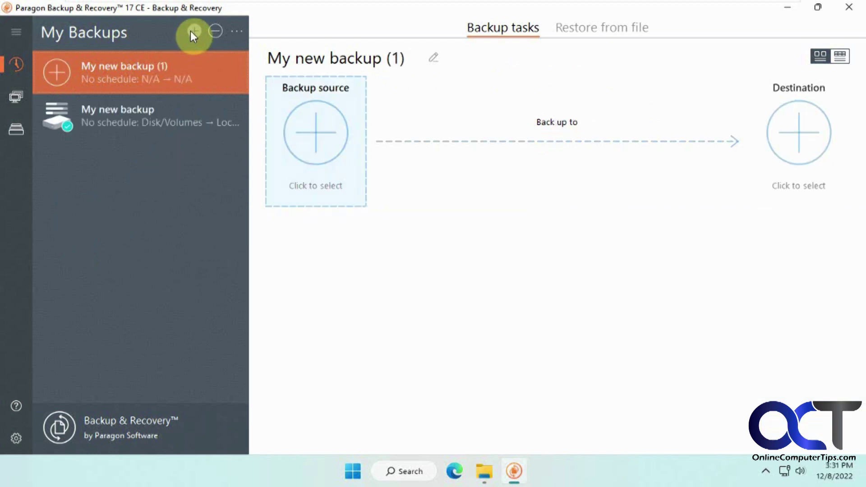
- Rename the task to PtoV and set its source to System (C:), 2 volumes on 1 drive
{"action": "left_click_drag", "start_coordinate": [408, 58], "coordinate": [247, 57]}
{"action": "type", "text": "PtoV"}
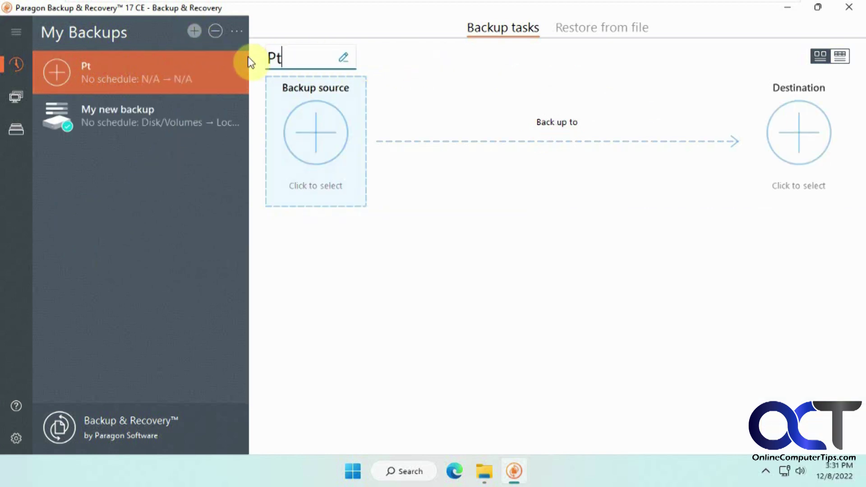
{"action": "left_click", "coordinate": [319, 135]}
{"action": "left_click", "coordinate": [330, 183]}
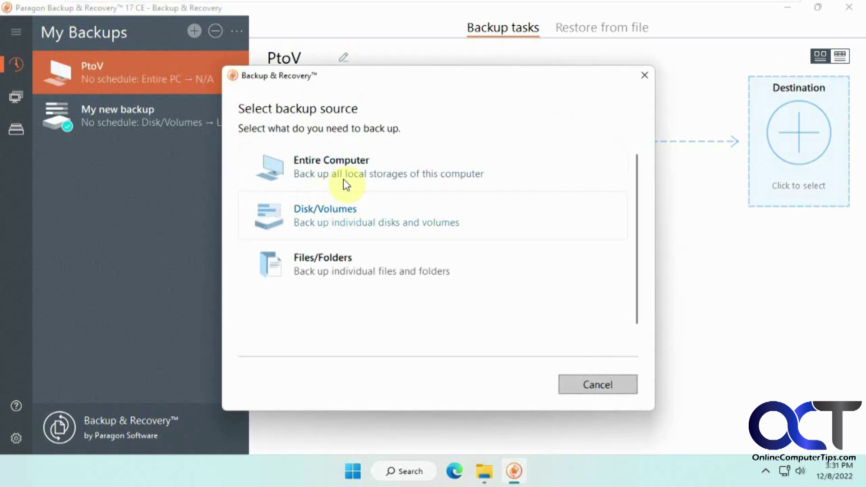
{"action": "left_click", "coordinate": [341, 221]}
{"action": "left_click", "coordinate": [363, 178]}
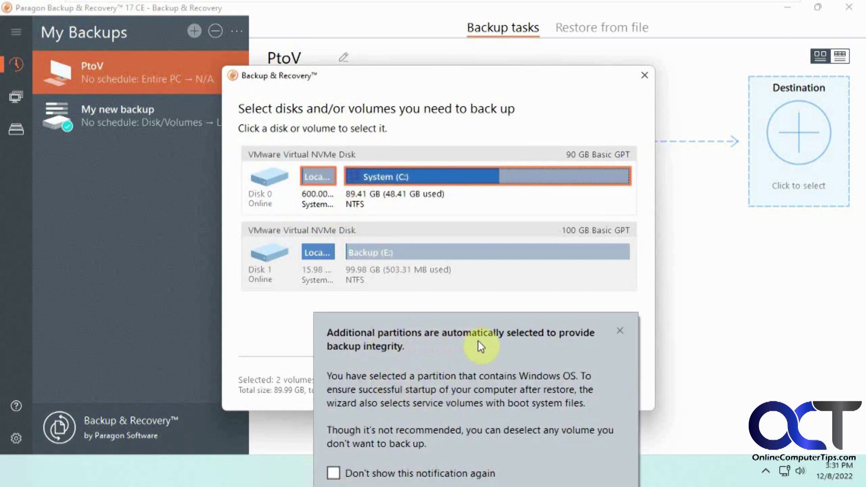
{"action": "left_click", "coordinate": [624, 330]}
{"action": "left_click", "coordinate": [515, 382]}
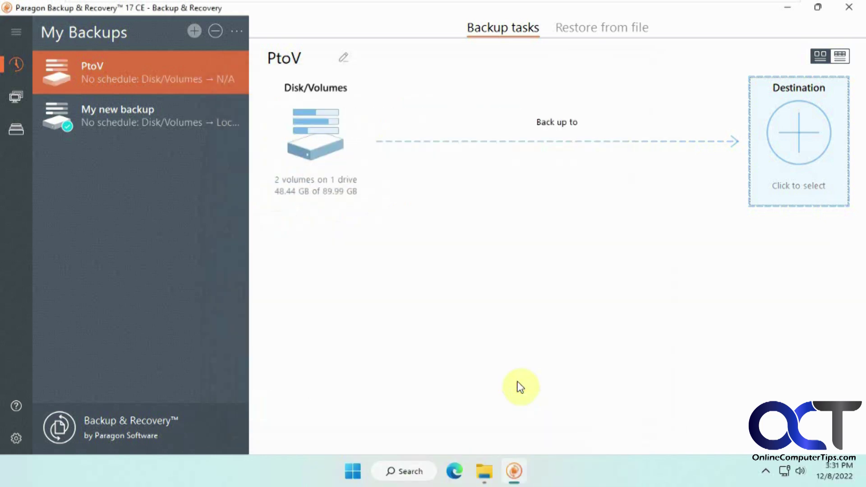
{"action": "left_click", "coordinate": [794, 146]}
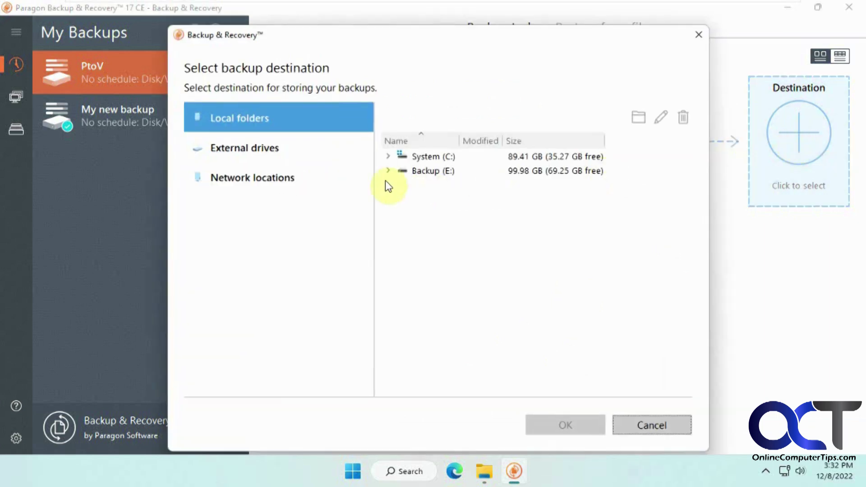
- Set the PtoV backup destination to a local folder on Backup (E:), 69.25 GB free
{"action": "left_click", "coordinate": [388, 171]}
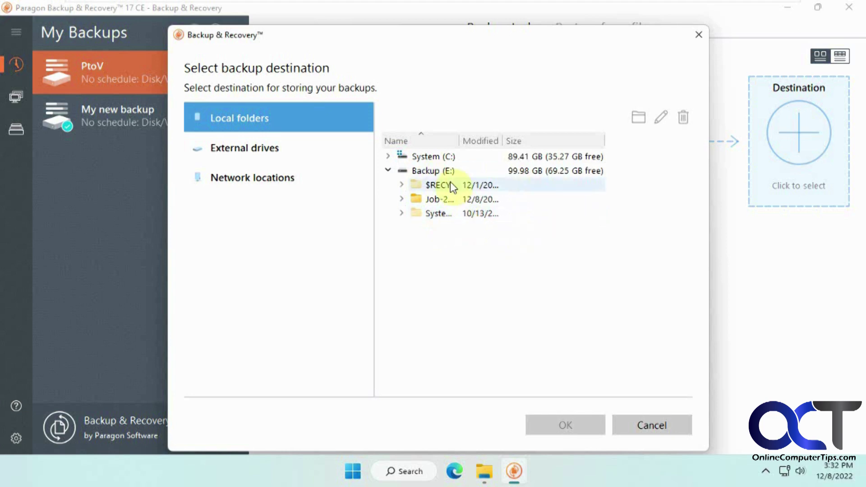
{"action": "left_click_drag", "start_coordinate": [460, 140], "coordinate": [562, 137]}
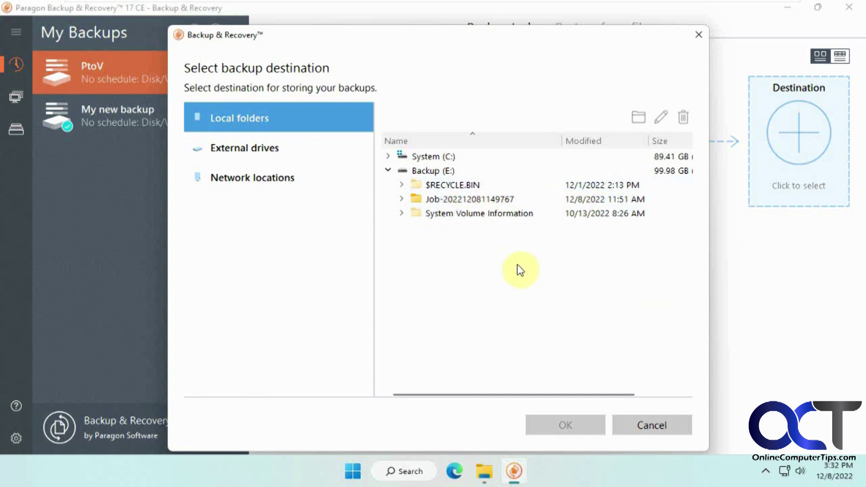
{"action": "left_click", "coordinate": [446, 170]}
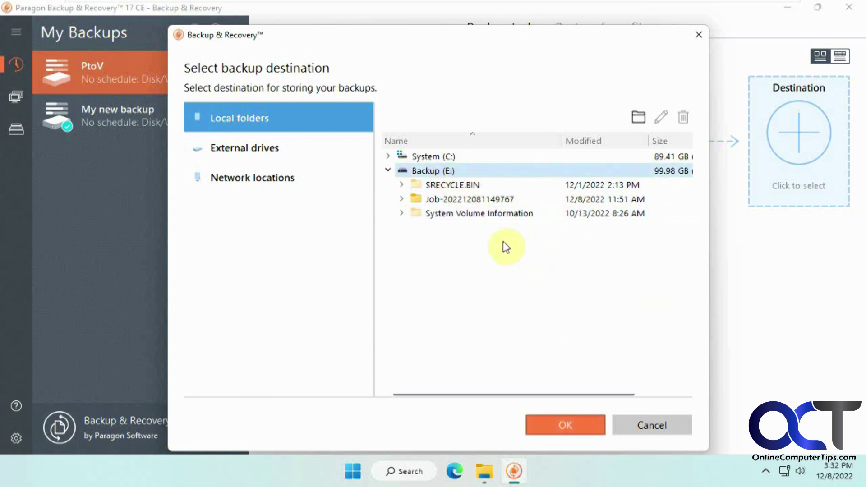
{"action": "left_click", "coordinate": [565, 422]}
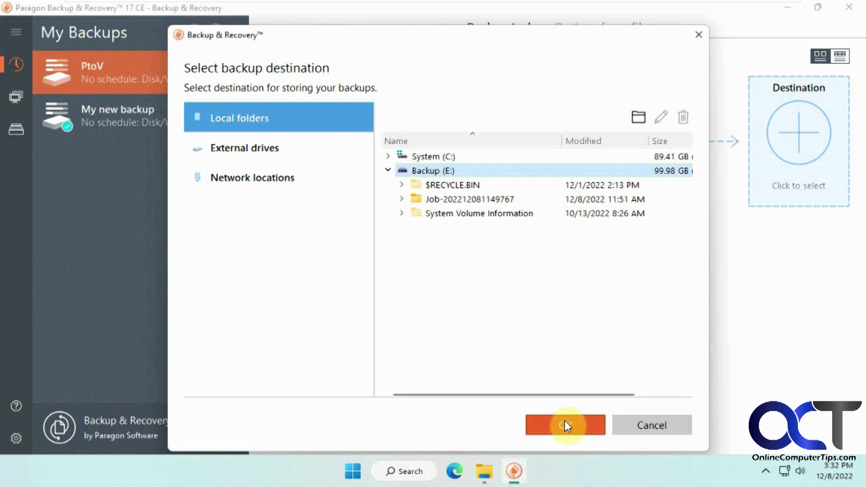
{"action": "left_click", "coordinate": [564, 424]}
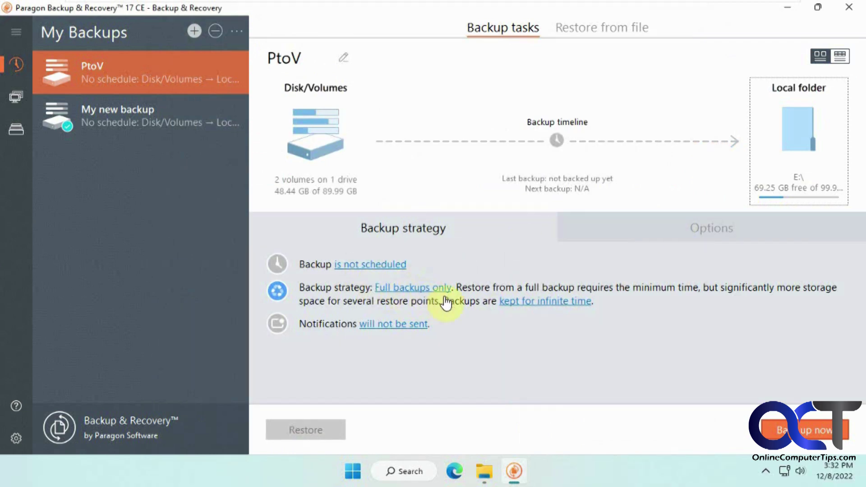
- Review the backup retention choices and leave them unchanged
{"action": "left_click", "coordinate": [547, 301]}
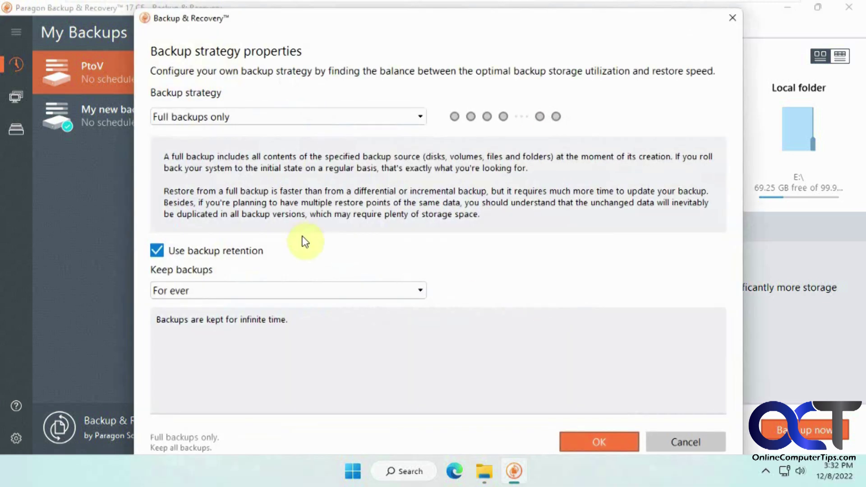
{"action": "left_click", "coordinate": [351, 298]}
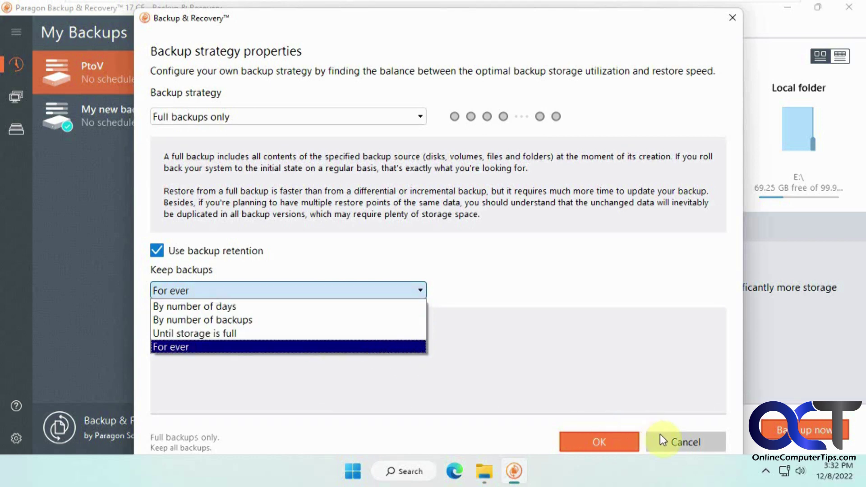
{"action": "left_click", "coordinate": [677, 439]}
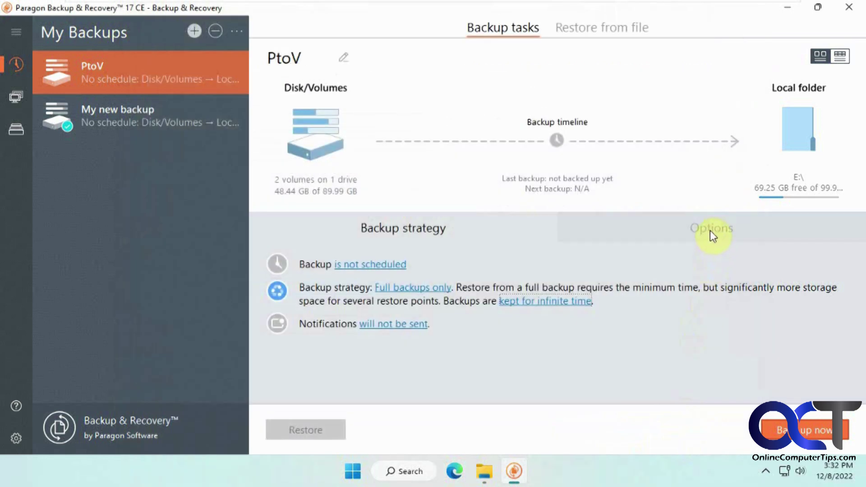
- Set the backup container type to VMware Image (.vmdk) in the backup options
{"action": "left_click", "coordinate": [710, 231]}
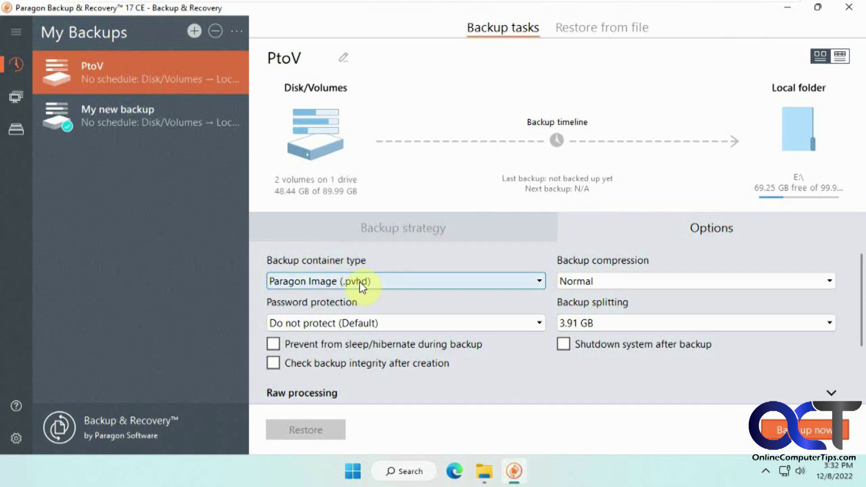
{"action": "left_click", "coordinate": [403, 283]}
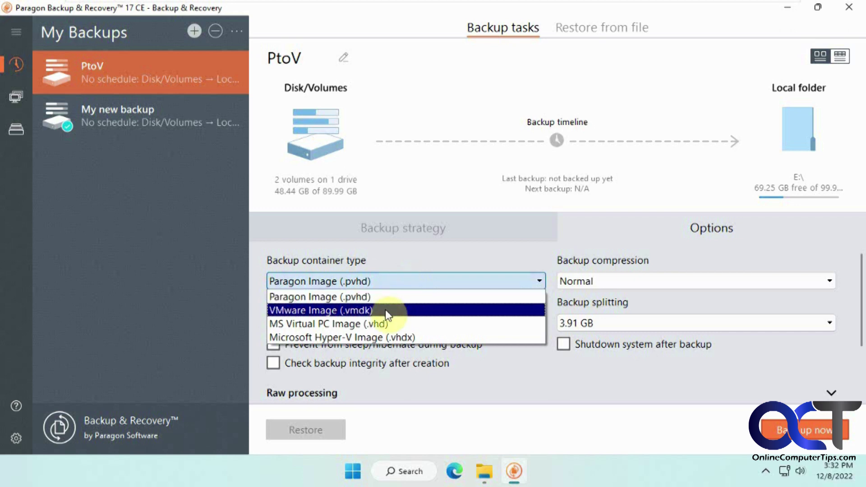
{"action": "left_click", "coordinate": [373, 310]}
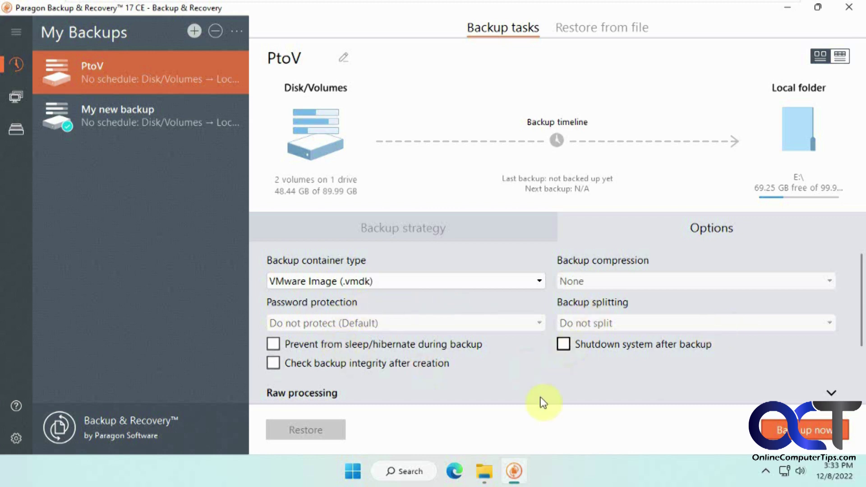
{"action": "left_click", "coordinate": [484, 475]}
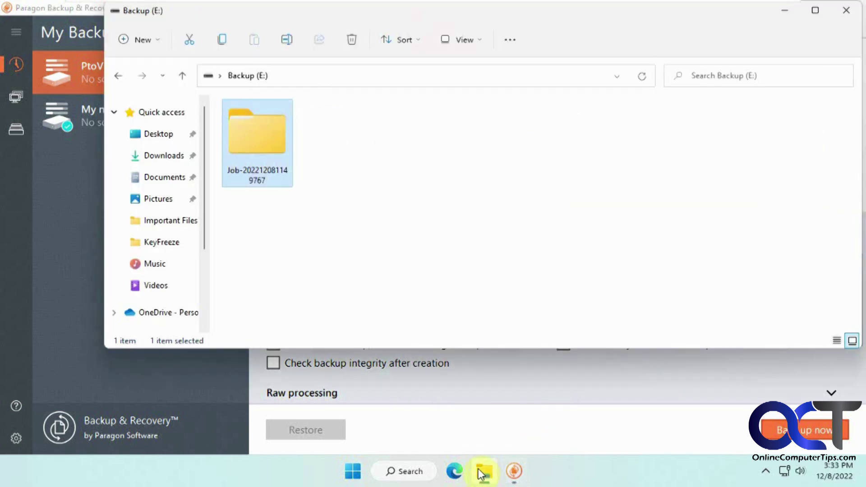
{"action": "double_click", "coordinate": [267, 161]}
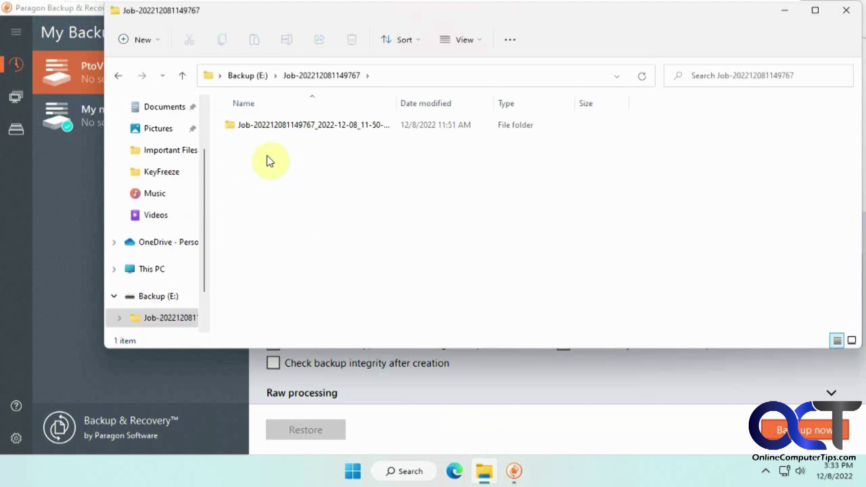
{"action": "double_click", "coordinate": [270, 127]}
{"action": "left_click", "coordinate": [288, 130]}
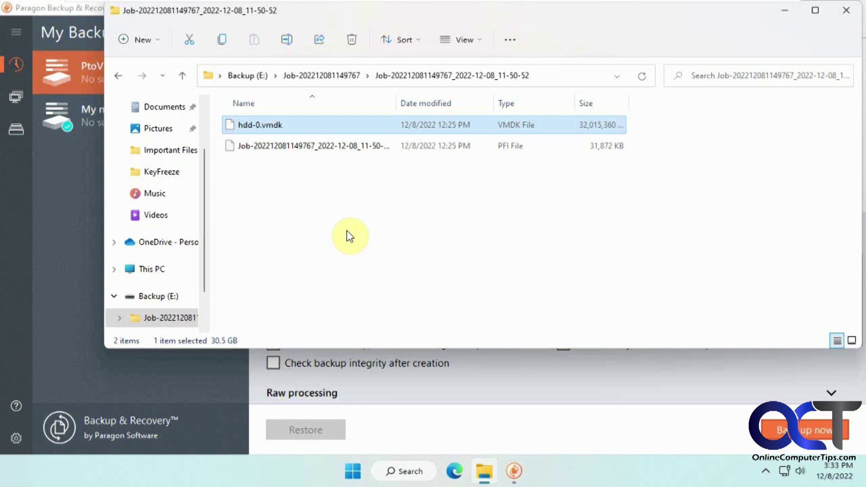
- Find the host's 30.5 GB copy of hdd-0.vmdk in D:\VMware VMs
{"action": "left_click", "coordinate": [786, 12]}
{"action": "left_click", "coordinate": [347, 471]}
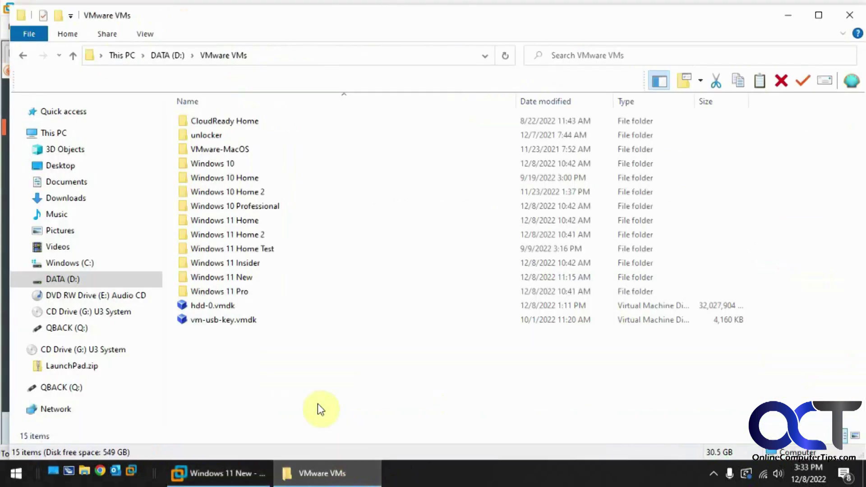
{"action": "left_click", "coordinate": [219, 307]}
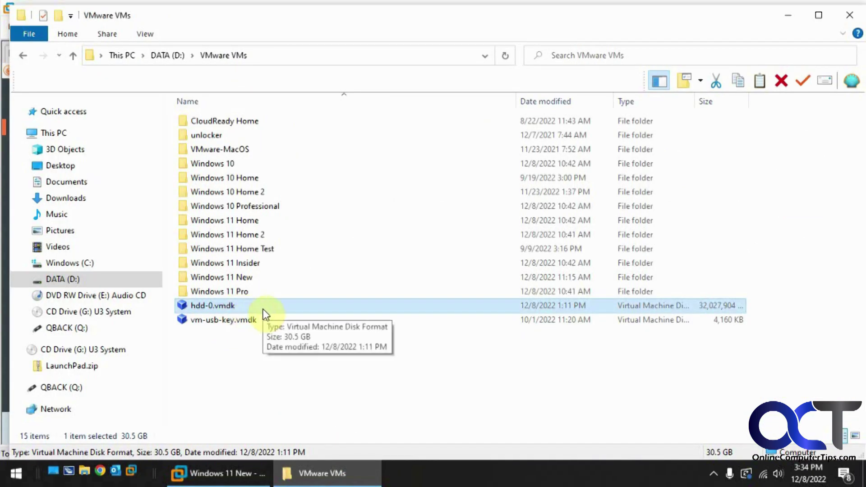
{"action": "left_click", "coordinate": [249, 472]}
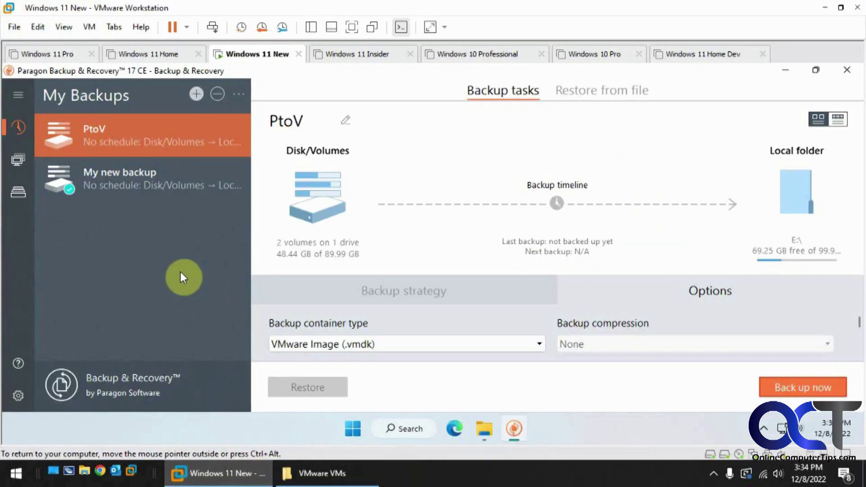
- Start a custom new VM with Workstation 17.x compatibility, installing the OS later
{"action": "left_click", "coordinate": [14, 27]}
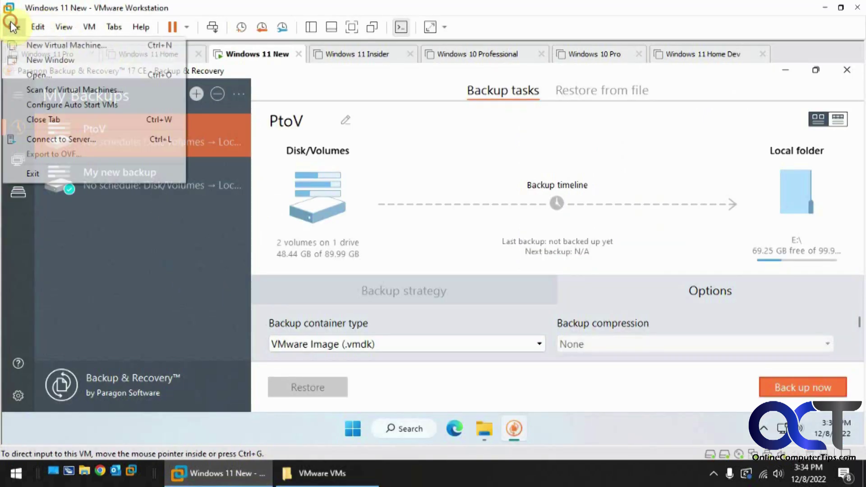
{"action": "left_click", "coordinate": [38, 46]}
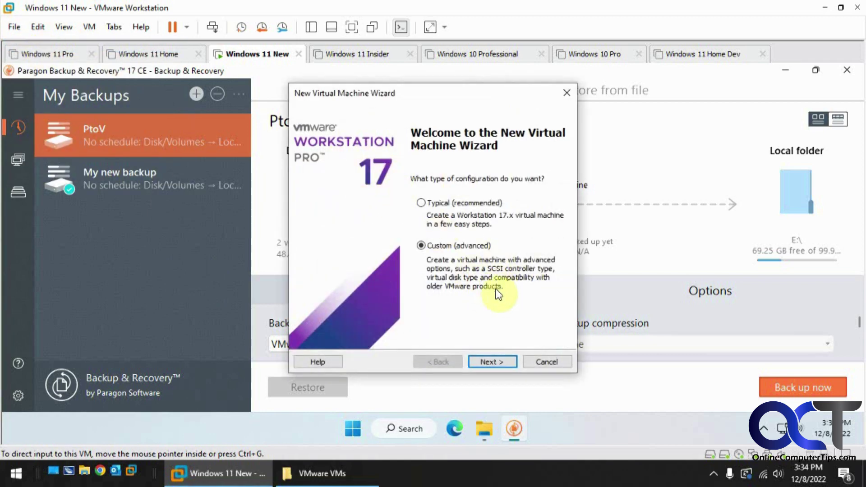
{"action": "left_click", "coordinate": [497, 362]}
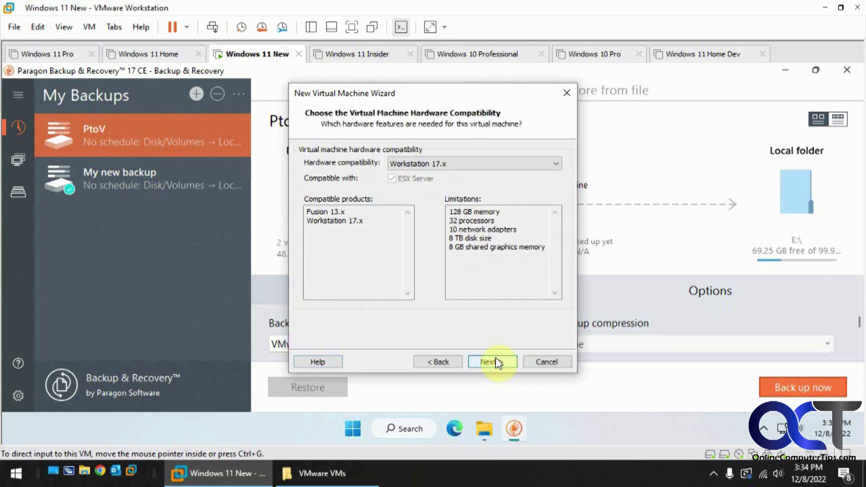
{"action": "left_click", "coordinate": [498, 360]}
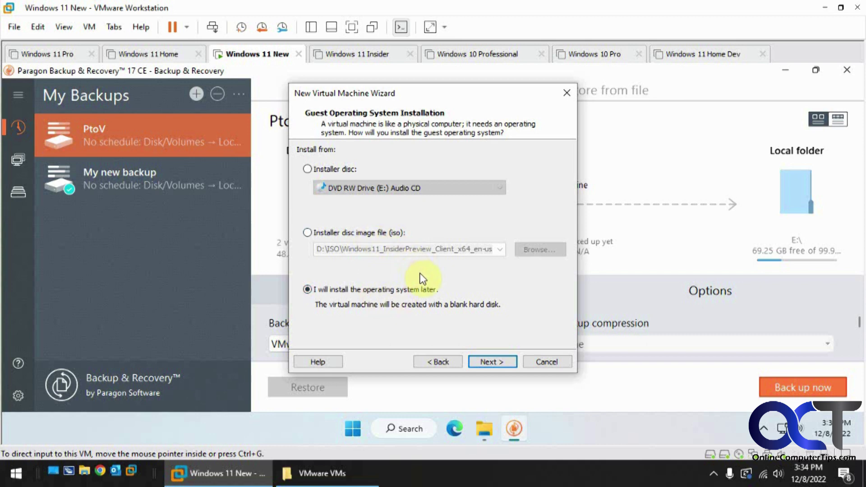
{"action": "left_click", "coordinate": [494, 360]}
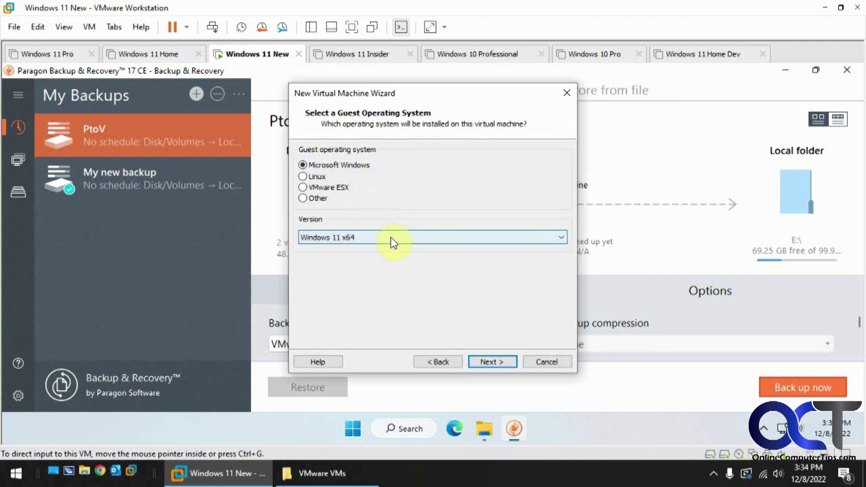
- Choose Windows 11 x64 as the guest version and name the VM 'Imported'
{"action": "left_click", "coordinate": [443, 242]}
{"action": "left_click", "coordinate": [452, 310]}
{"action": "left_click", "coordinate": [495, 363]}
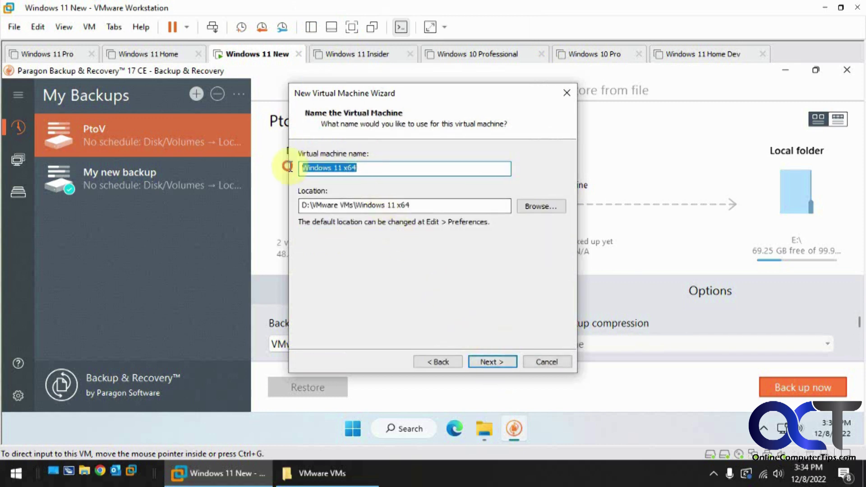
{"action": "type", "text": "Im"}
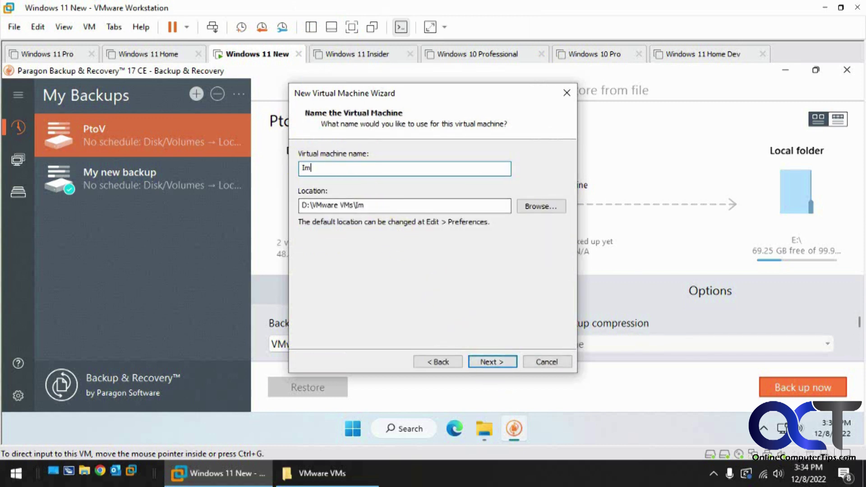
{"action": "type", "text": "ported"}
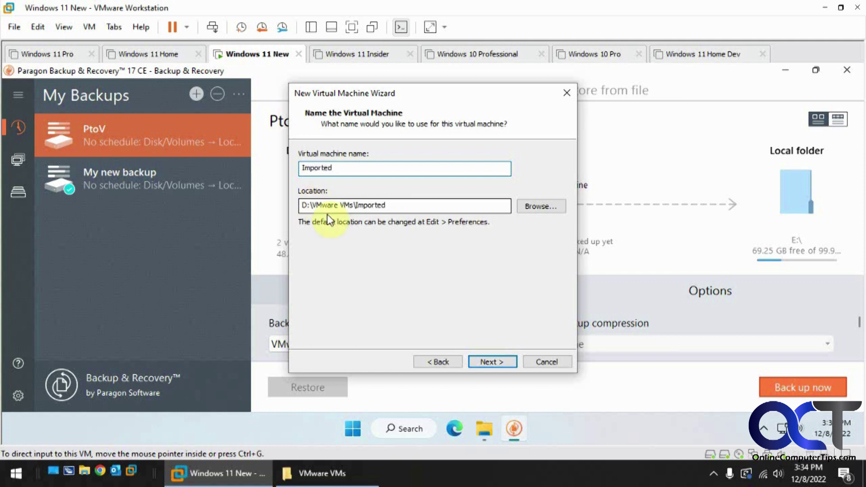
{"action": "left_click", "coordinate": [494, 362]}
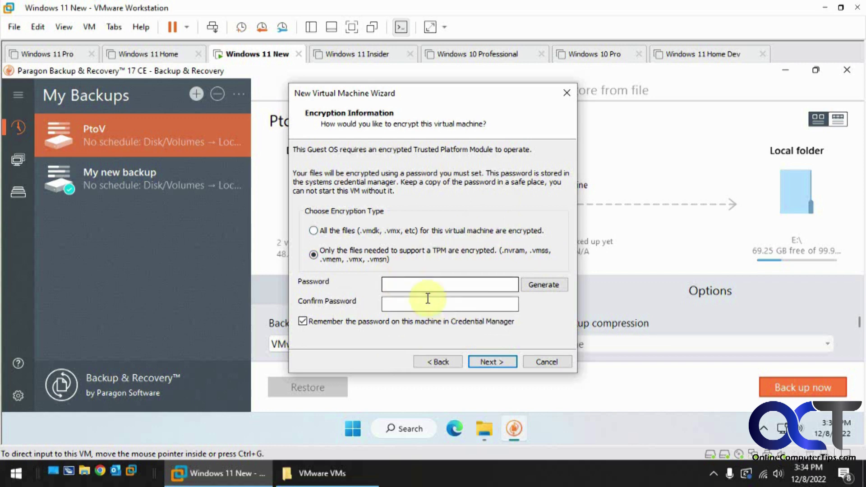
- Protect the VM's TPM files with an encryption password, entered and confirmed
{"action": "left_click", "coordinate": [410, 285]}
{"action": "type", "text": "•••"}
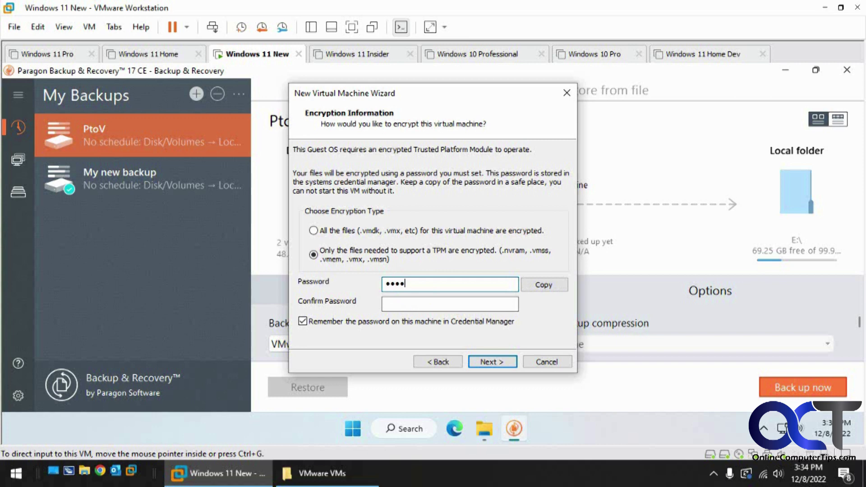
{"action": "type", "text": "•••••"}
{"action": "key", "text": "Tab"}
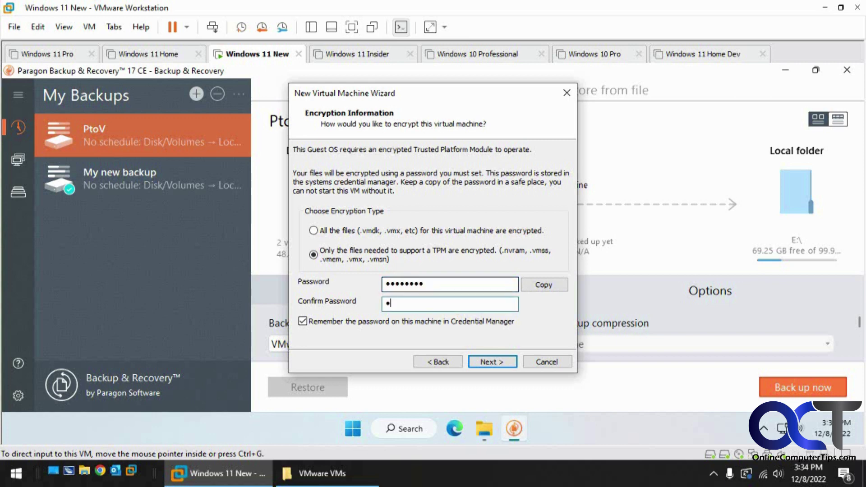
{"action": "type", "text": "••••••••"}
{"action": "left_click", "coordinate": [494, 362]}
- Keep UEFI firmware, default processors, 4096 MB memory, NAT, default I/O controller and NVMe disk
{"action": "left_click", "coordinate": [494, 361]}
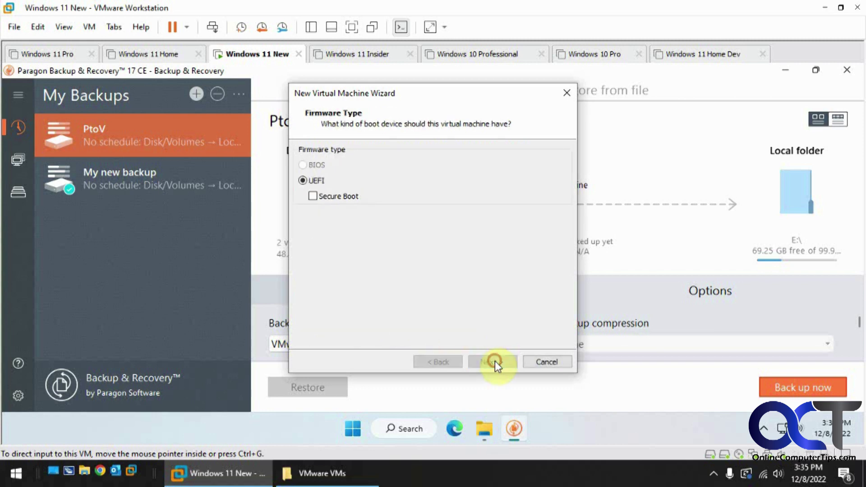
{"action": "left_click", "coordinate": [493, 362]}
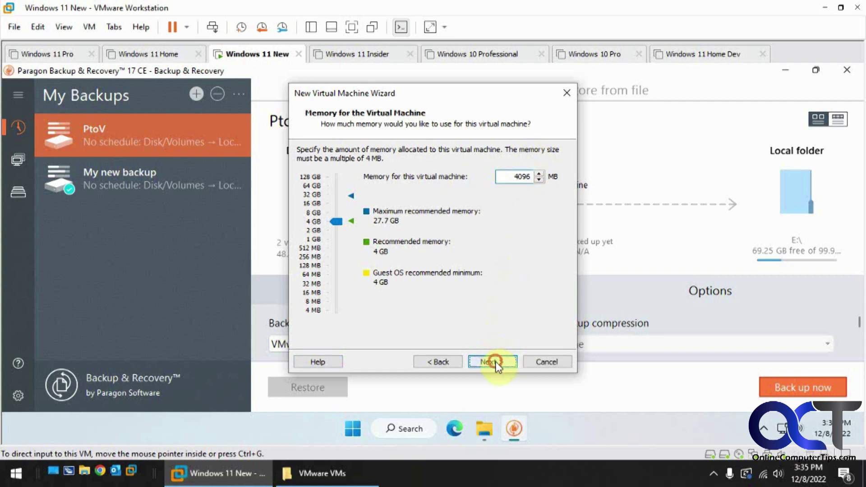
{"action": "left_click", "coordinate": [495, 361]}
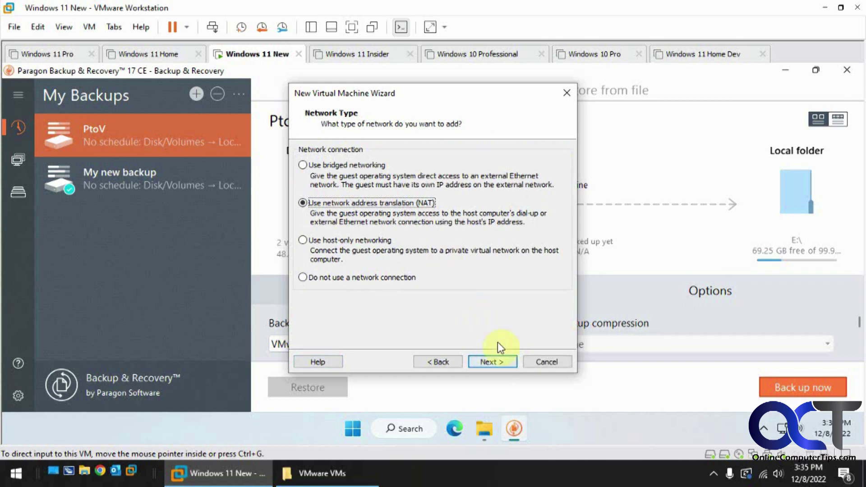
{"action": "left_click", "coordinate": [496, 361]}
{"action": "left_click", "coordinate": [502, 361]}
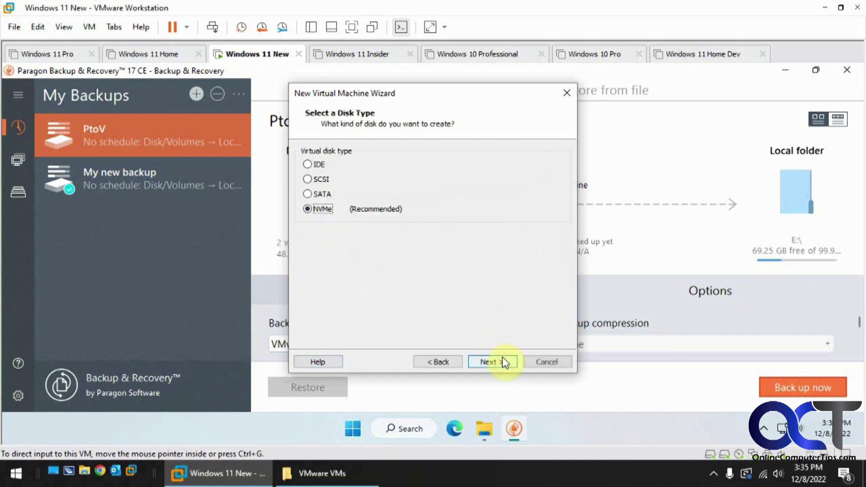
{"action": "left_click", "coordinate": [503, 362]}
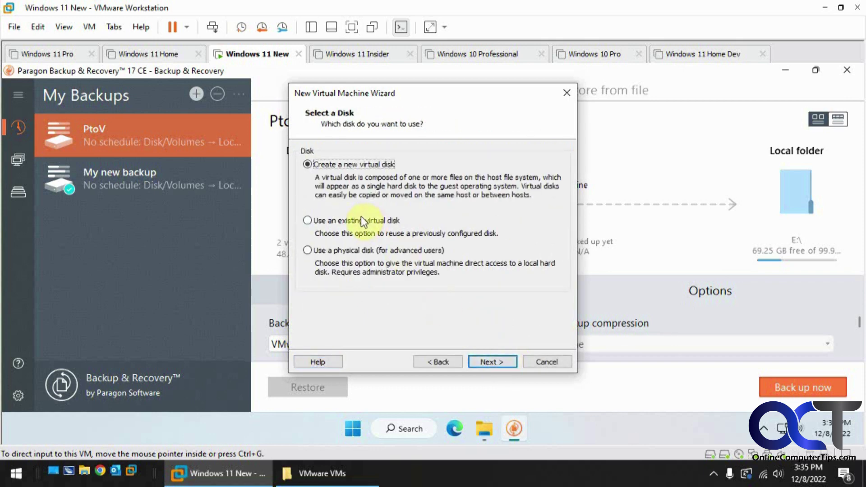
- Choose to reuse an existing virtual disk and browse the DATA (D:) drive for it
{"action": "left_click", "coordinate": [360, 220]}
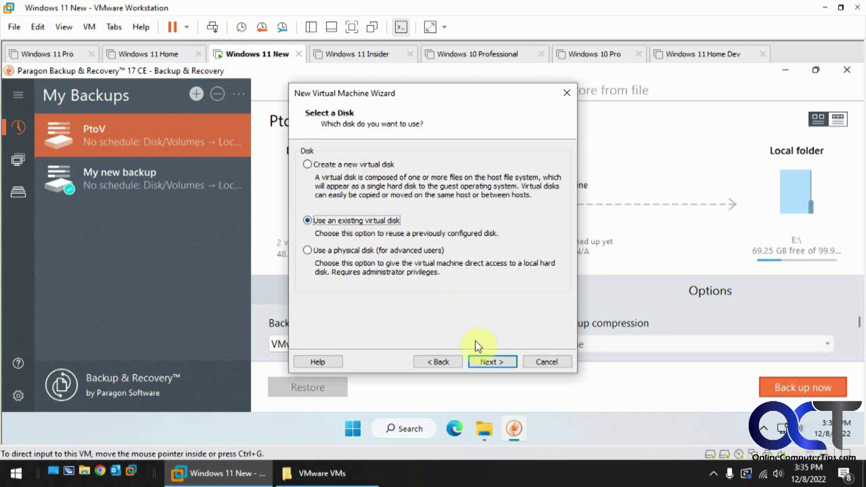
{"action": "left_click", "coordinate": [492, 363]}
{"action": "left_click", "coordinate": [521, 162]}
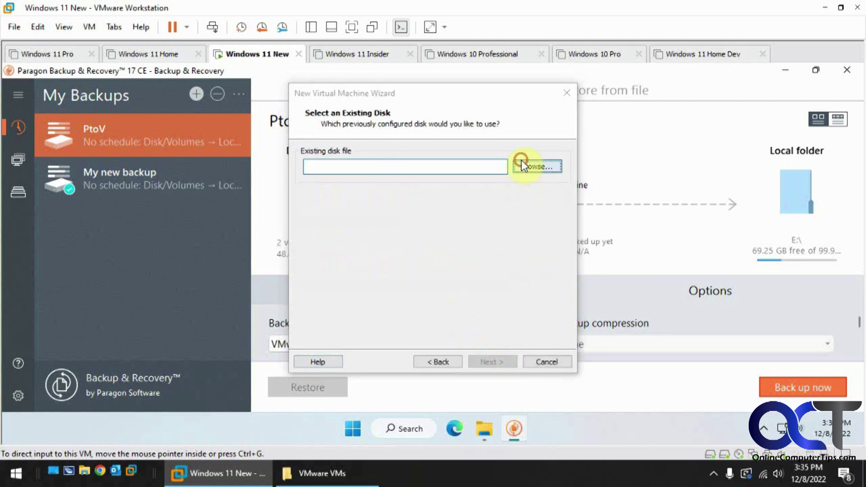
{"action": "left_click", "coordinate": [358, 334]}
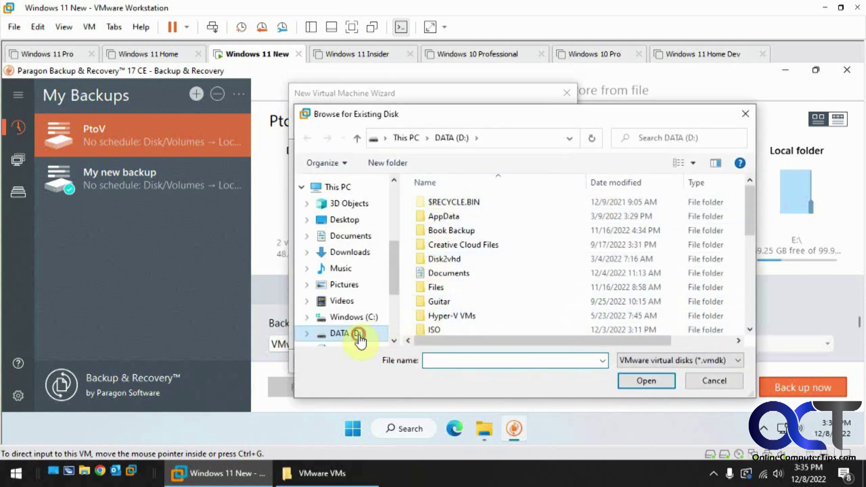
{"action": "scroll", "coordinate": [486, 304], "scroll_direction": "down", "scroll_amount": 2}
- Select D:\VMware VMs\hdd-0.vmdk as the disk, then review the summary and create the VM
{"action": "scroll", "coordinate": [473, 299], "scroll_direction": "down", "scroll_amount": 4}
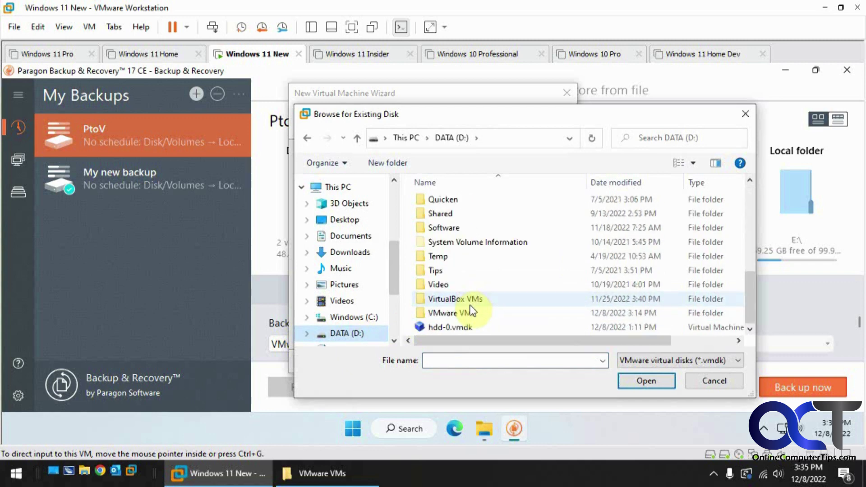
{"action": "double_click", "coordinate": [469, 299]}
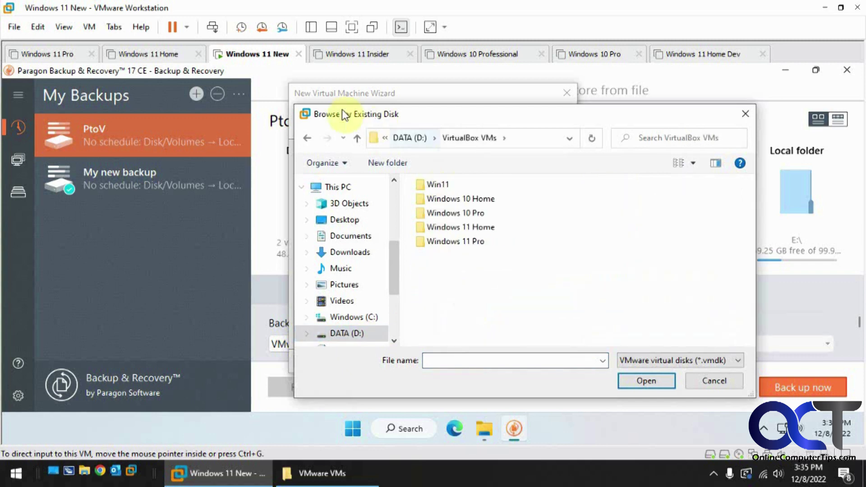
{"action": "left_click", "coordinate": [310, 142]}
{"action": "scroll", "coordinate": [483, 316], "scroll_direction": "down", "scroll_amount": 1}
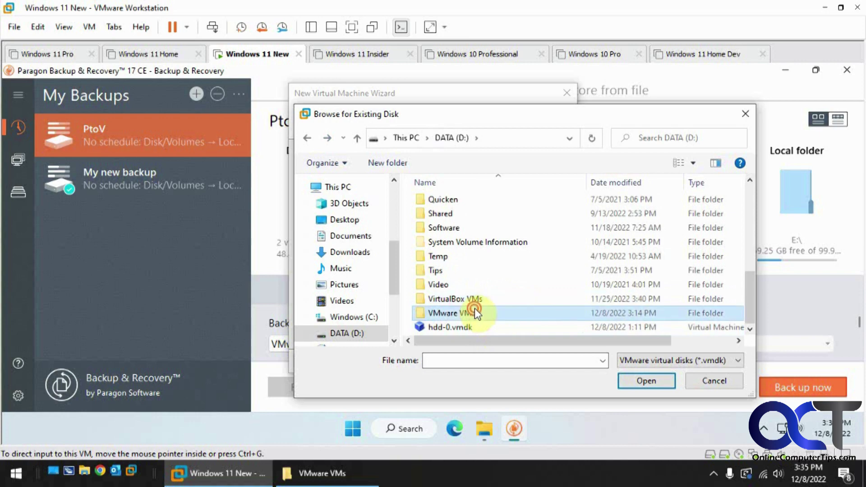
{"action": "double_click", "coordinate": [476, 311]}
{"action": "double_click", "coordinate": [560, 213]}
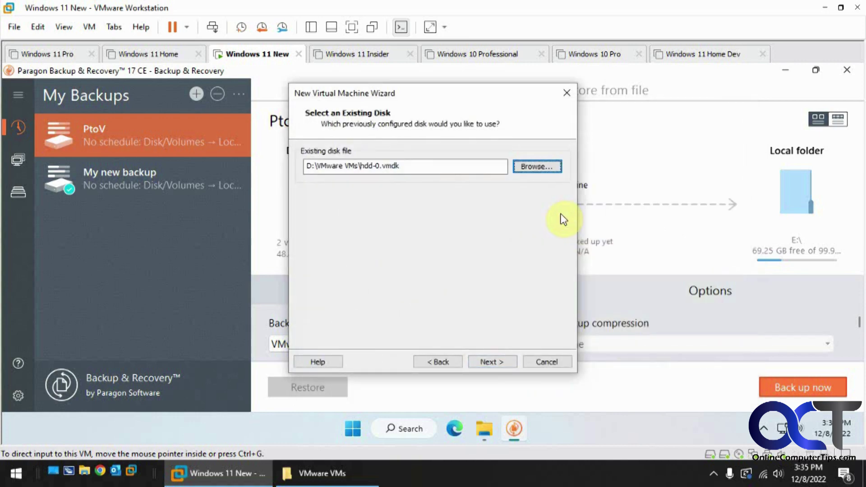
{"action": "left_click", "coordinate": [492, 362]}
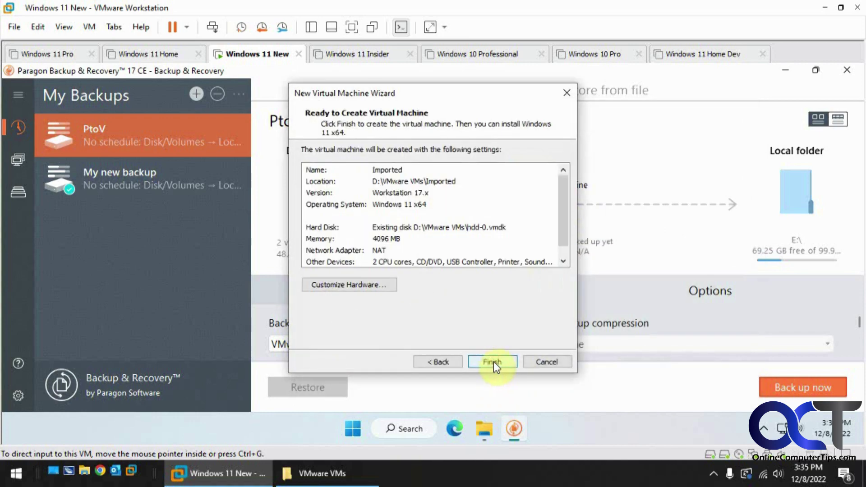
{"action": "left_click", "coordinate": [493, 361]}
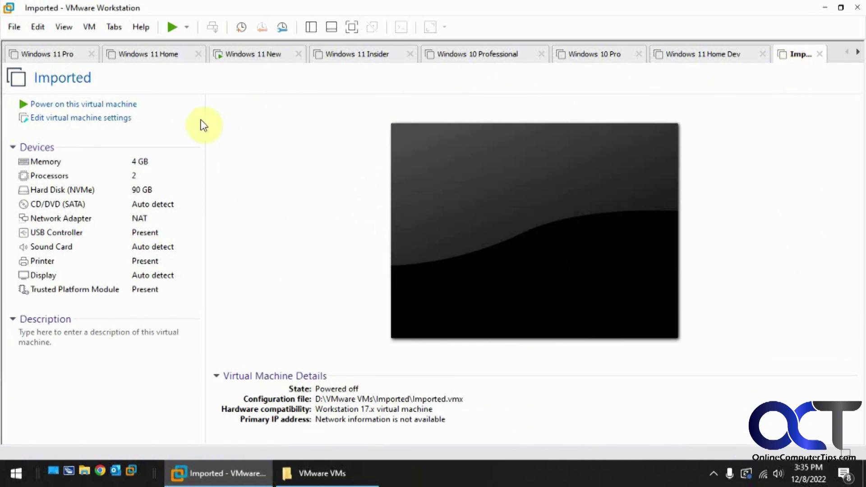
- Power on the Imported VM and dismiss the install-Windows hint
{"action": "left_click", "coordinate": [105, 105]}
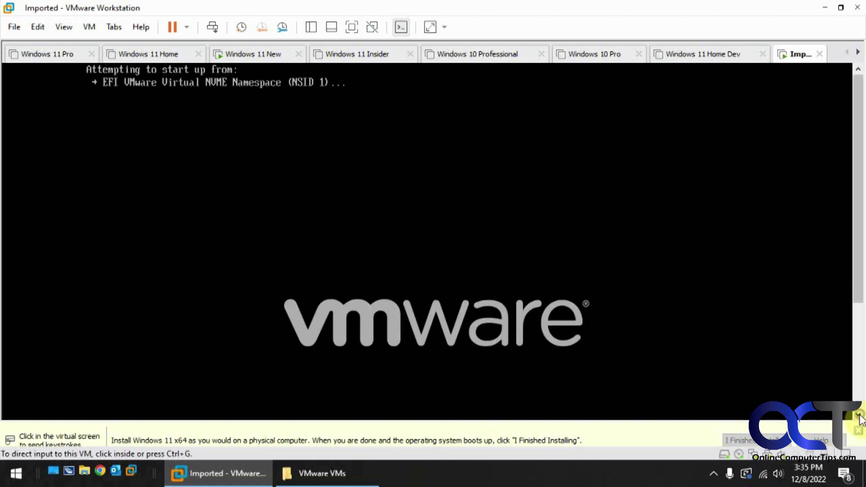
{"action": "left_click", "coordinate": [859, 418]}
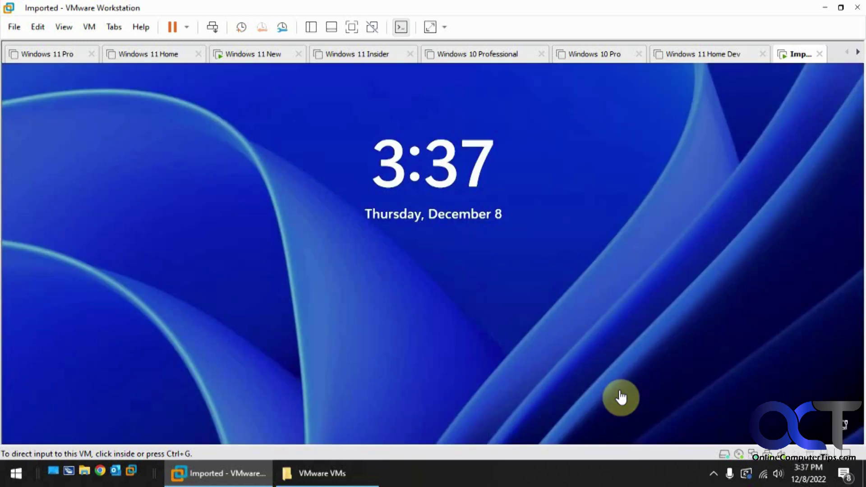
- Sign in to the Imported VM with its PIN, then switch to the Windows 11 New VM
{"action": "left_click", "coordinate": [621, 397]}
{"action": "type", "text": "1234"}
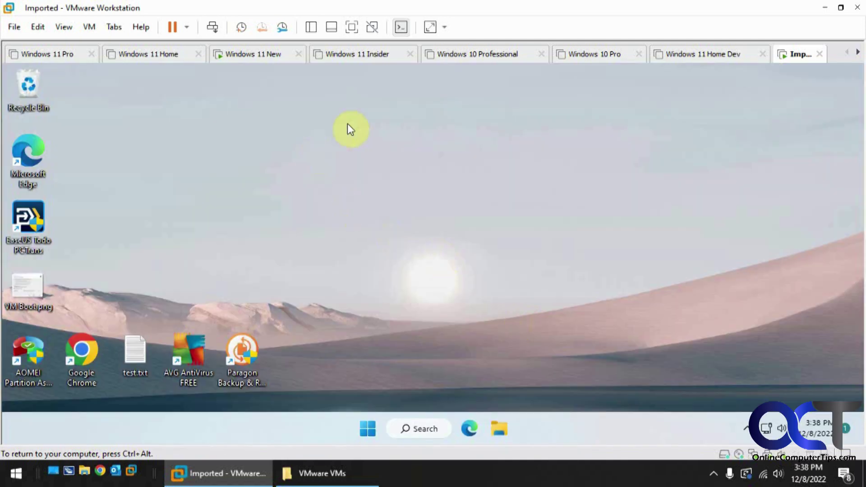
{"action": "left_click", "coordinate": [253, 55]}
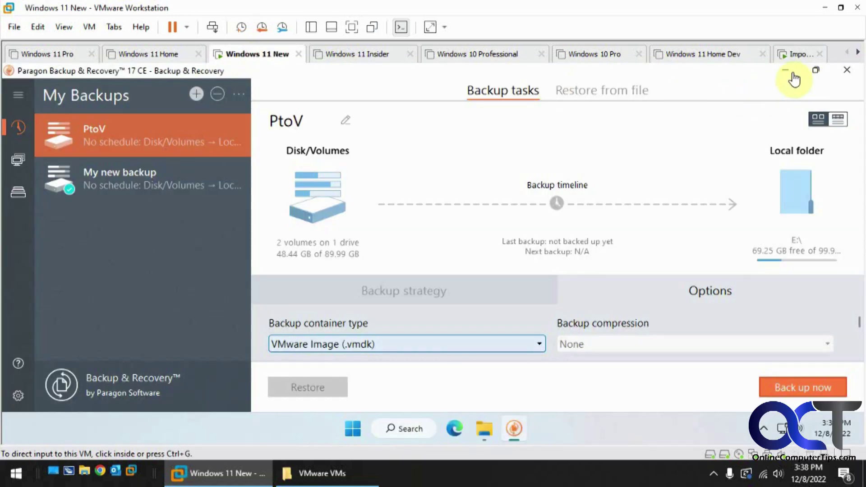
{"action": "left_click", "coordinate": [787, 71]}
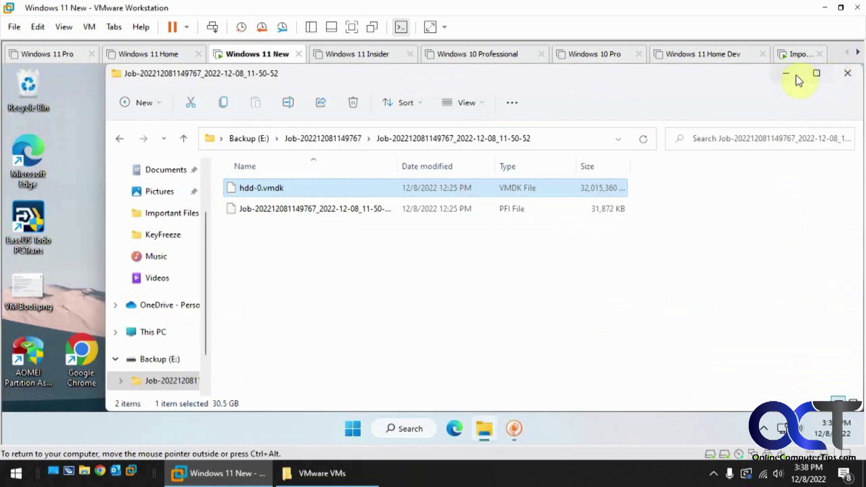
{"action": "left_click", "coordinate": [794, 75]}
{"action": "left_click", "coordinate": [794, 53]}
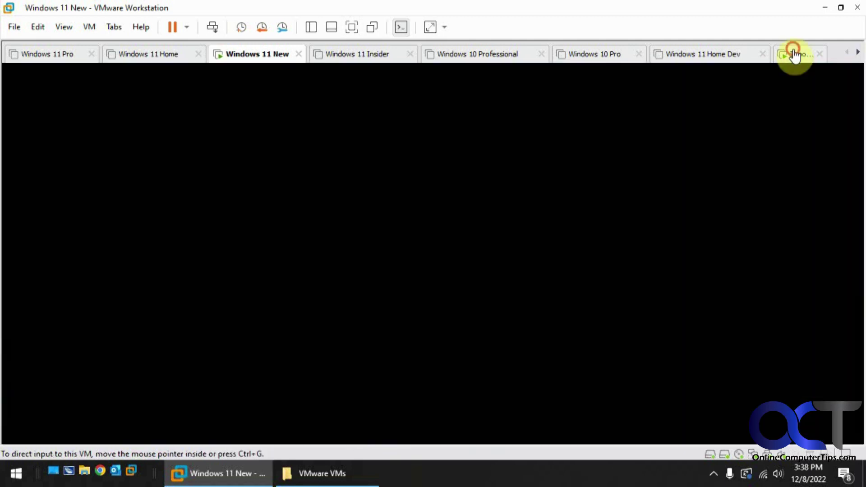